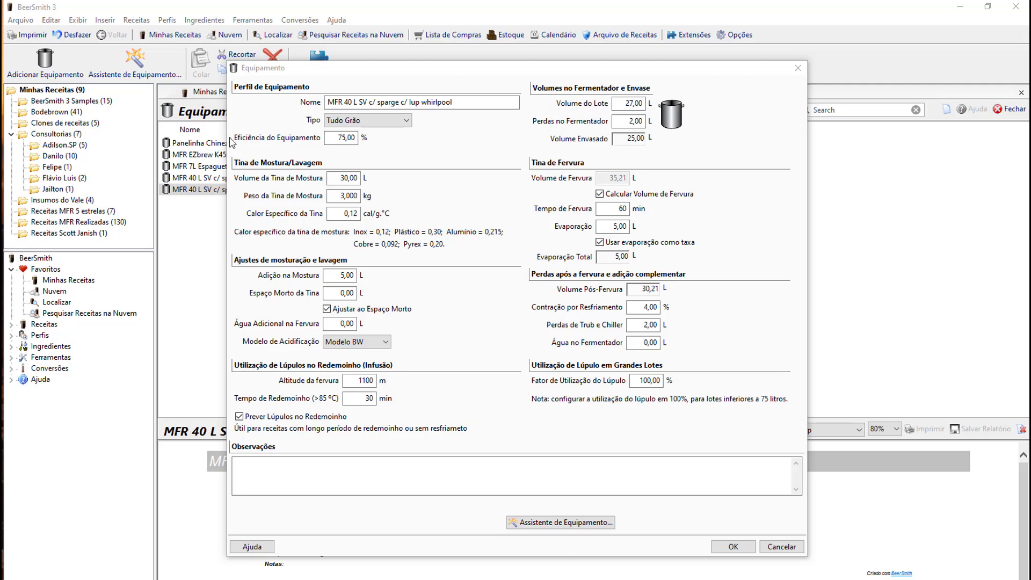
Switch to a blank Notepad note and write the malt capacity proportion: 2kg = 5L, x = 30L, x = 30x2/5 = 12kg
click(346, 178)
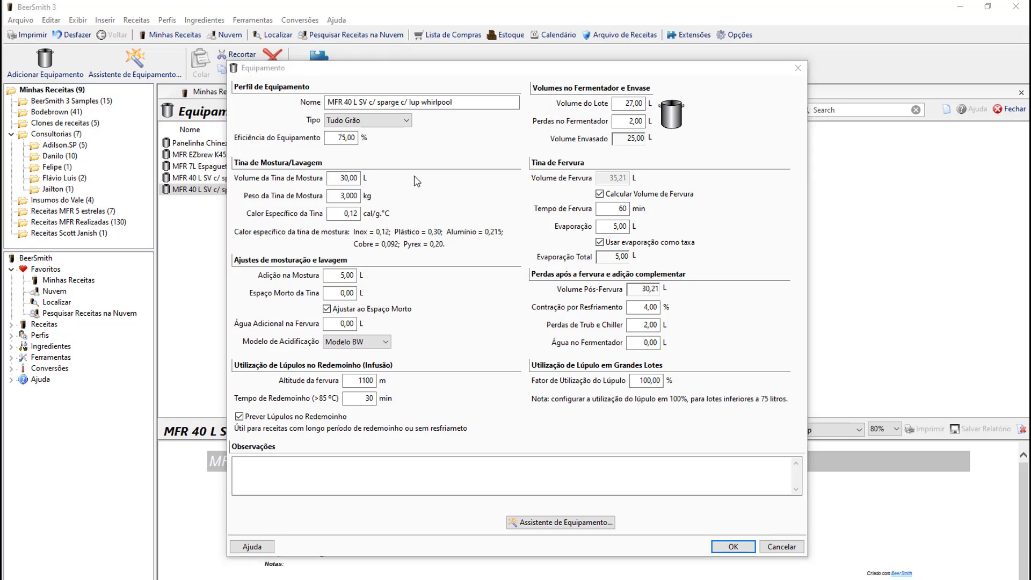
click(344, 178)
drag(522, 65, 443, 169)
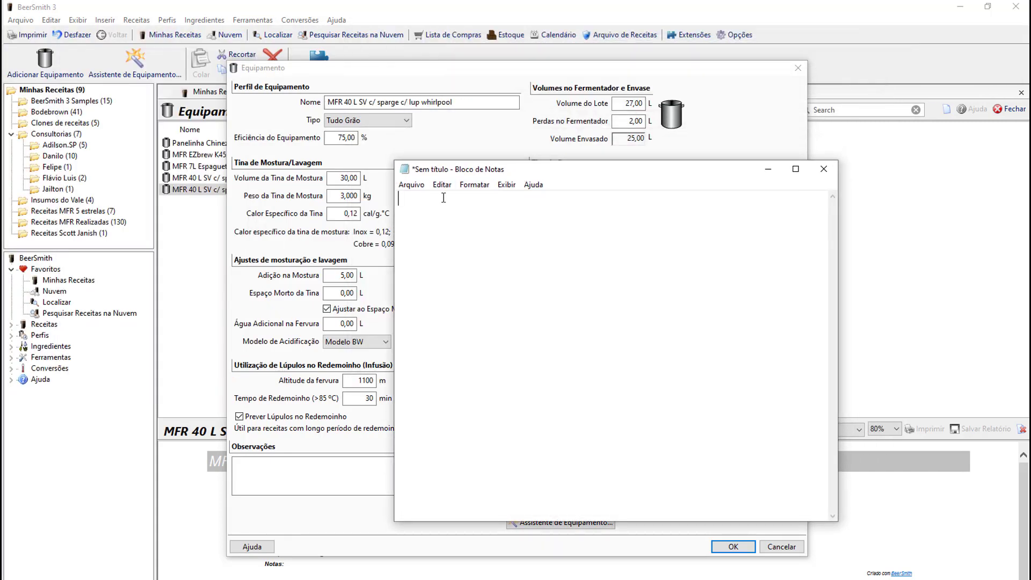
text(2kg )
text(= )
text(5L )
text(x)
text(   = 30)
text(L)
text(x = )
text(30x)
text(2)
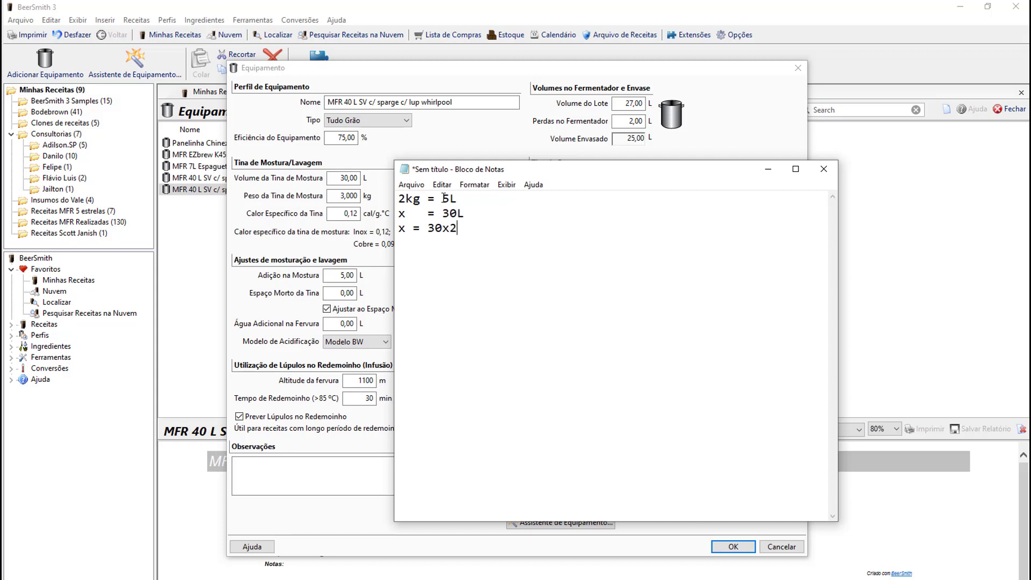
text(/5 = 12kg)
drag(493, 228, 508, 229)
Add the lines 12kg = 12L and 3x12 = 36L+12L = 48L below the proportion
click(428, 251)
text(12kg = 12L)
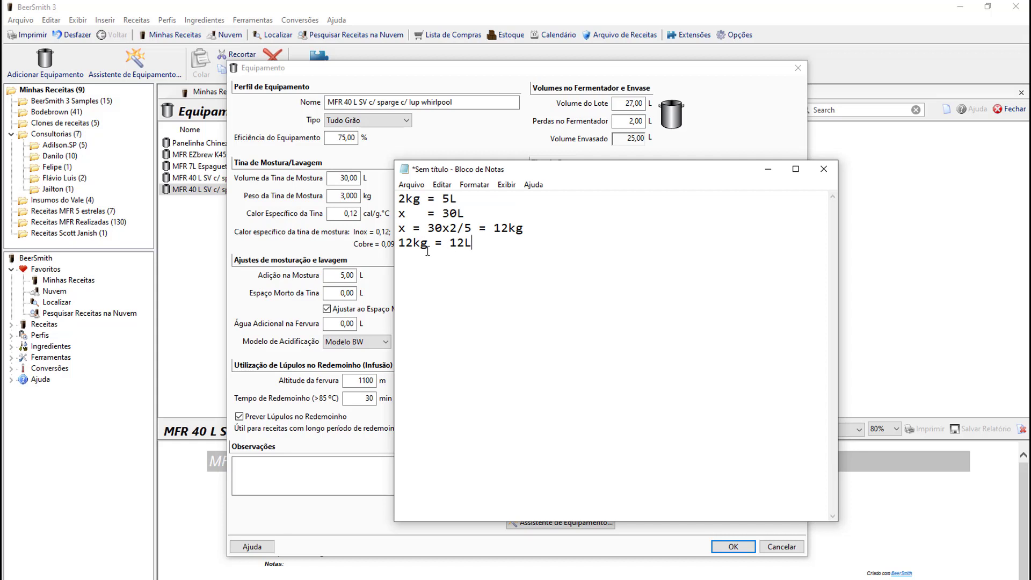
key(Return)
text(3)
text(x)
text(12)
text( = )
text(26)
key(BackSpace)
key(BackSpace)
text(36L+12L = 48L)
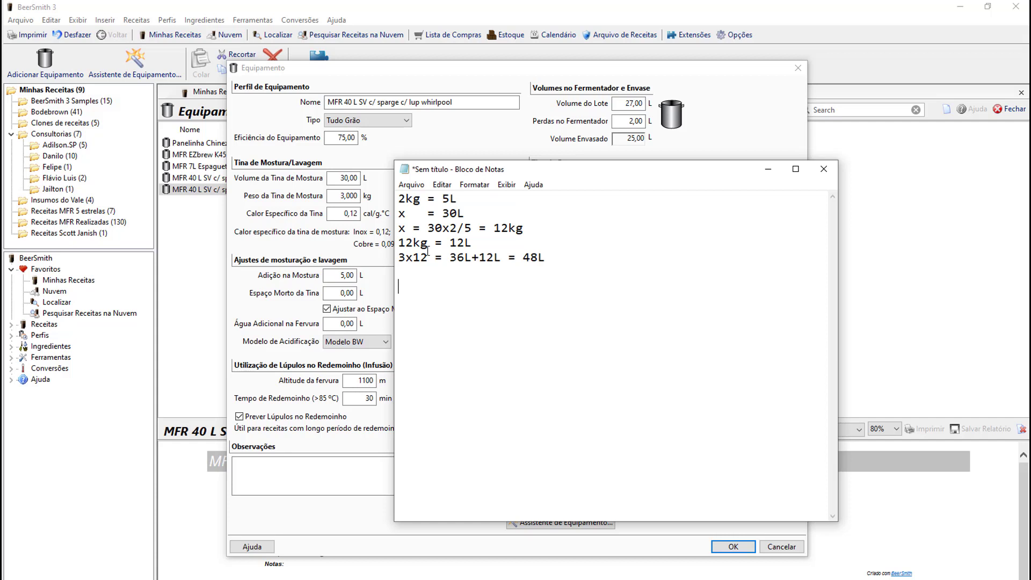
Below a blank line, write a second calculation: 2,2+1=3,2, 30L/3,2=9,4 and the result 9,4
text(2,2)
click(440, 292)
text(+1)
text(=)
text(3,2)
text(30L/)
text(3,2)
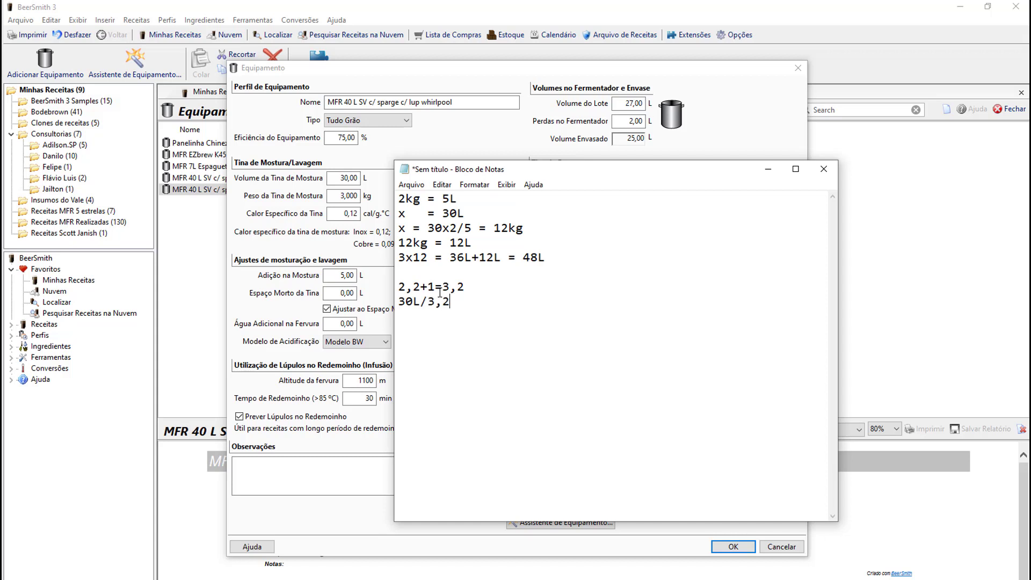
text(=)
text(9)
text(,4)
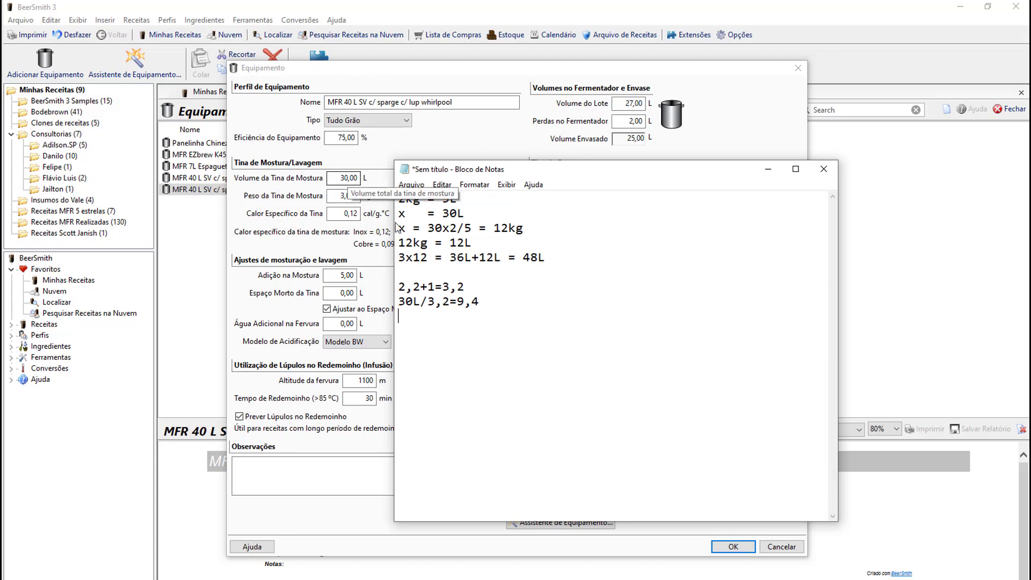
key(Return)
text(9,4)
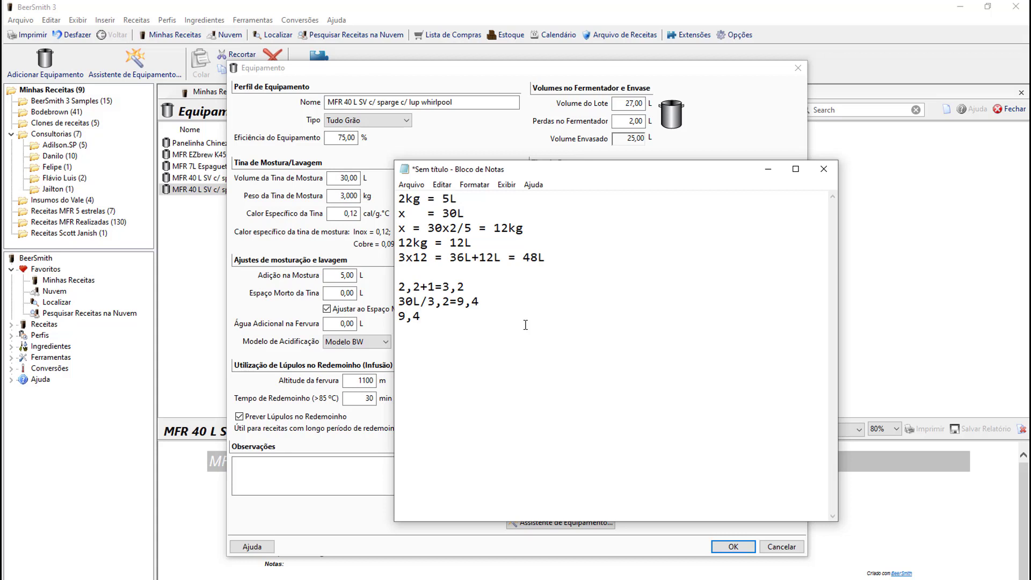
Below a blank line, write a third calculation: 3+1=4 and 30L/4=7,5kg de malte
key(Return)
text(3)
text(+)
text(1)
text(=)
text(4)
text(30)
text(l)
text(/)
key(BackSpace)
key(BackSpace)
text(L/4=7,5kg)
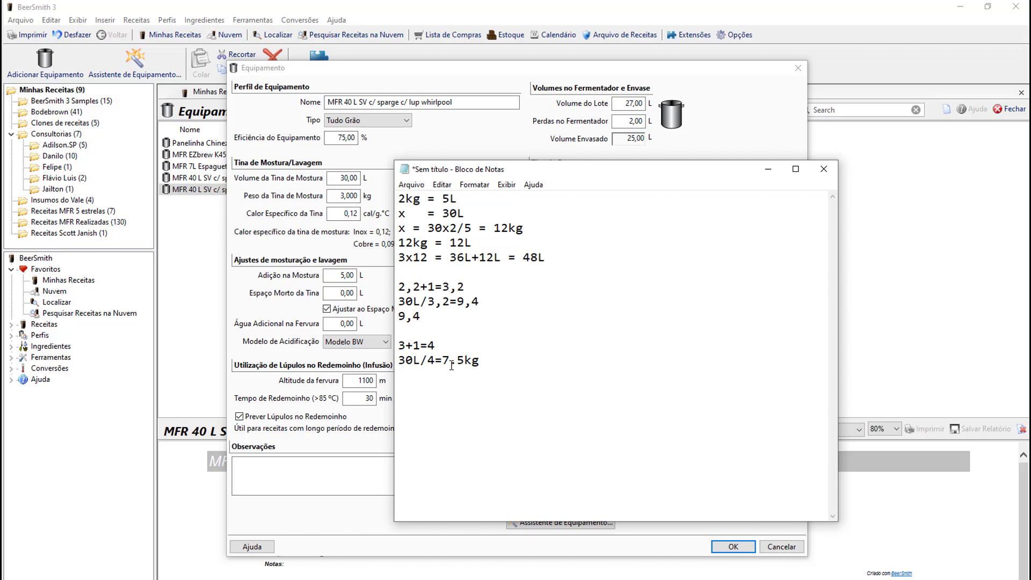
text( de malte)
Replace the decimal comma with a point in the malt result so it reads 7.5kg de malte
key(Left)
key(Left)
key(Left)
key(Left)
key(Left)
key(Left)
key(Left)
key(Left)
key(Left)
key(Left)
key(Left)
key(Left)
key(Left)
key(Left)
key(Right)
key(Delete)
text(.)
drag(443, 360, 567, 361)
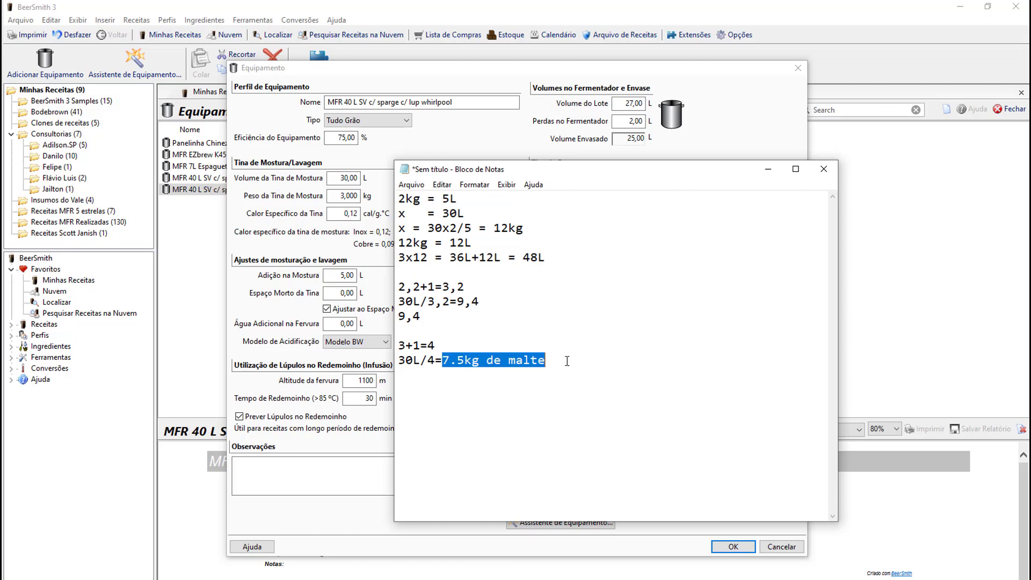
click(567, 361)
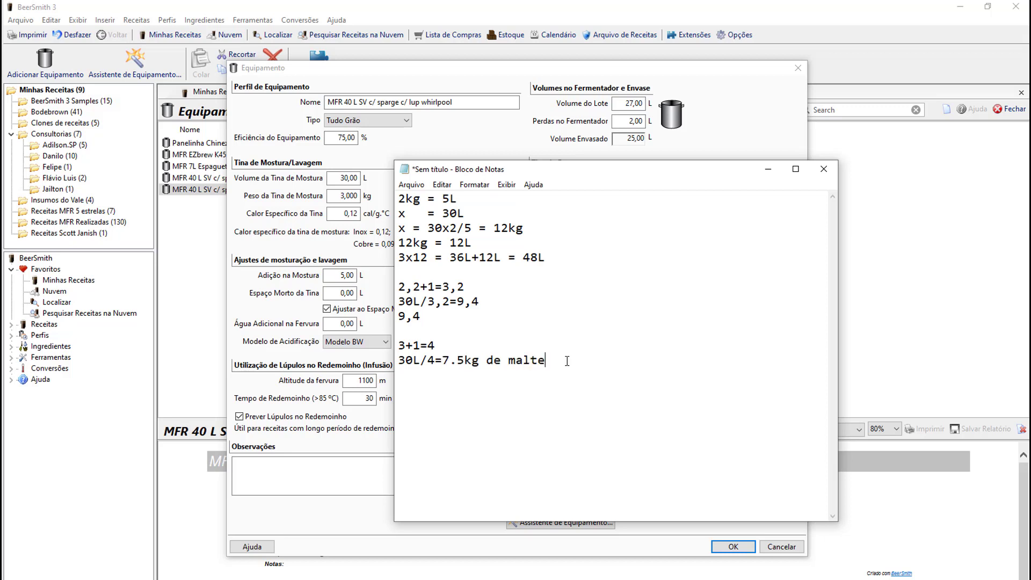
Below a blank line, start two beer comparison lines: 7,5kg = Apa => and 7,5kg = RIS =>
key(Return)
key(Return)
text(7,5kg = Apa =>)
key(Return)
text(7,5k)
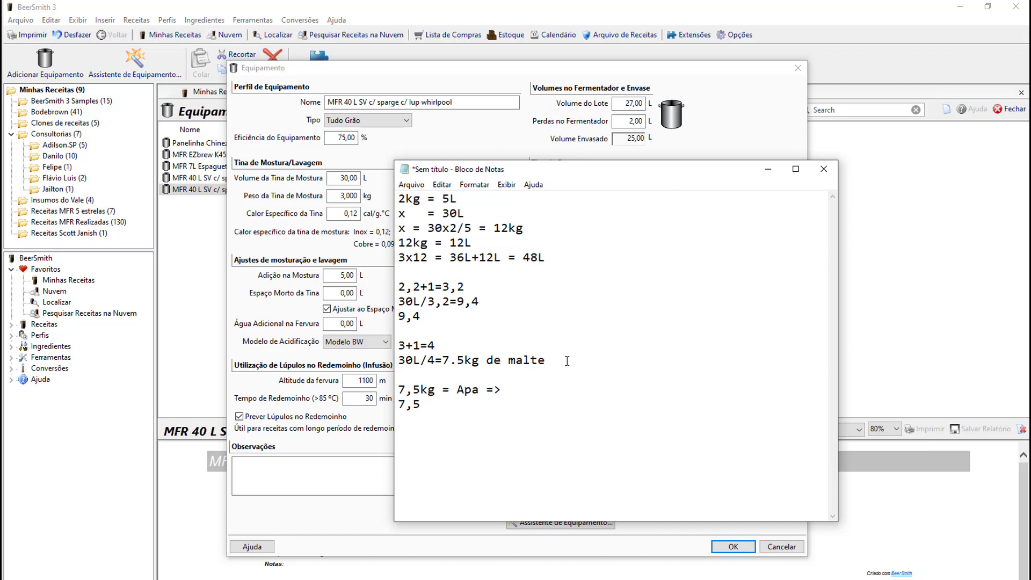
text(g = RIS =>)
Complete the Apa line with 35L cerv 5,5% ABV and the RIS line with 18L cerv 10% ABV
key(Up)
text(358)
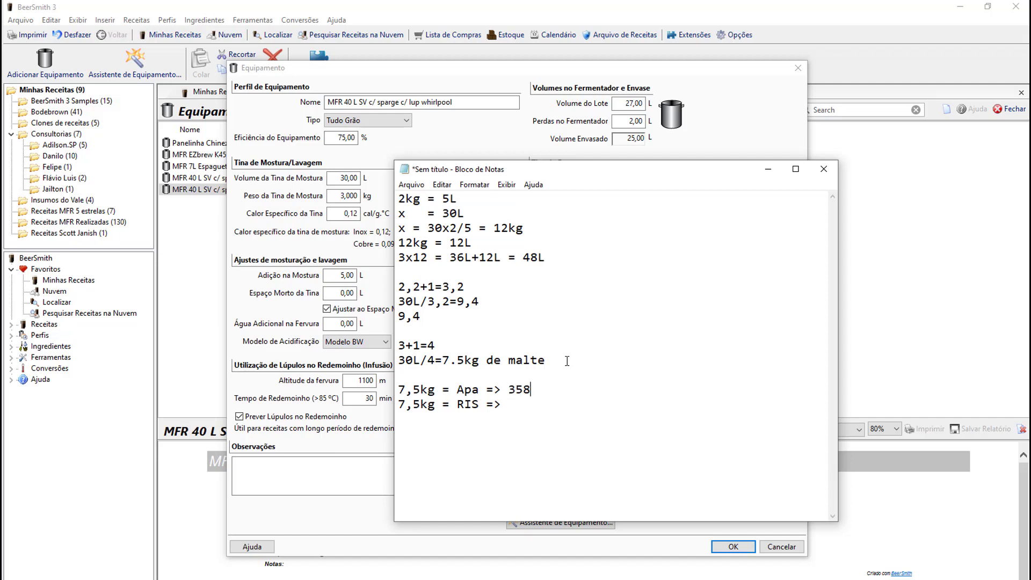
key(BackSpace)
text(L cerv)
key(Down)
text(18L cer)
key(Down)
text(v 10% ABV)
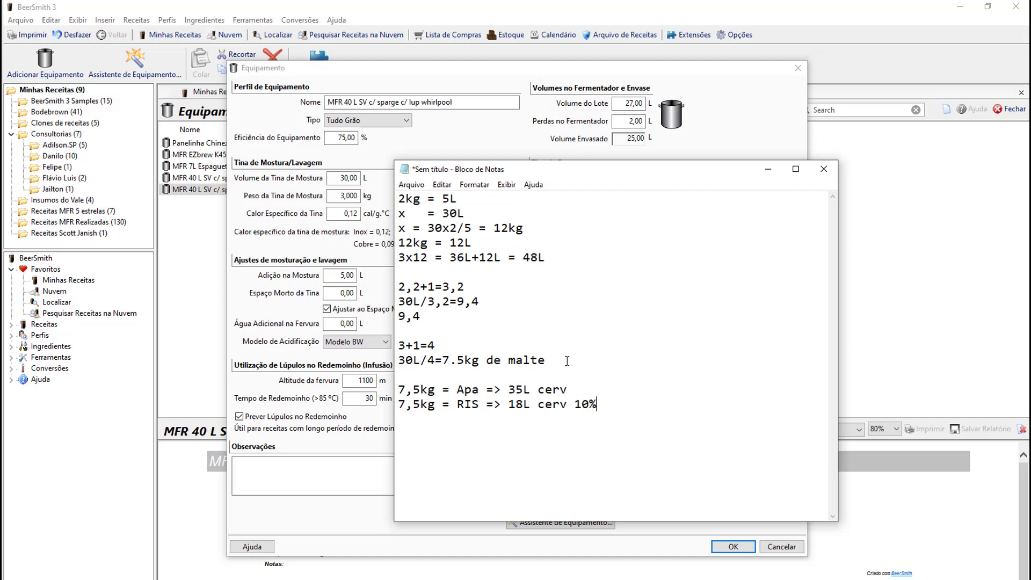
key(Up)
key(Home)
key(End)
text(5,5% ABV)
drag(635, 389, 400, 391)
drag(628, 403, 399, 389)
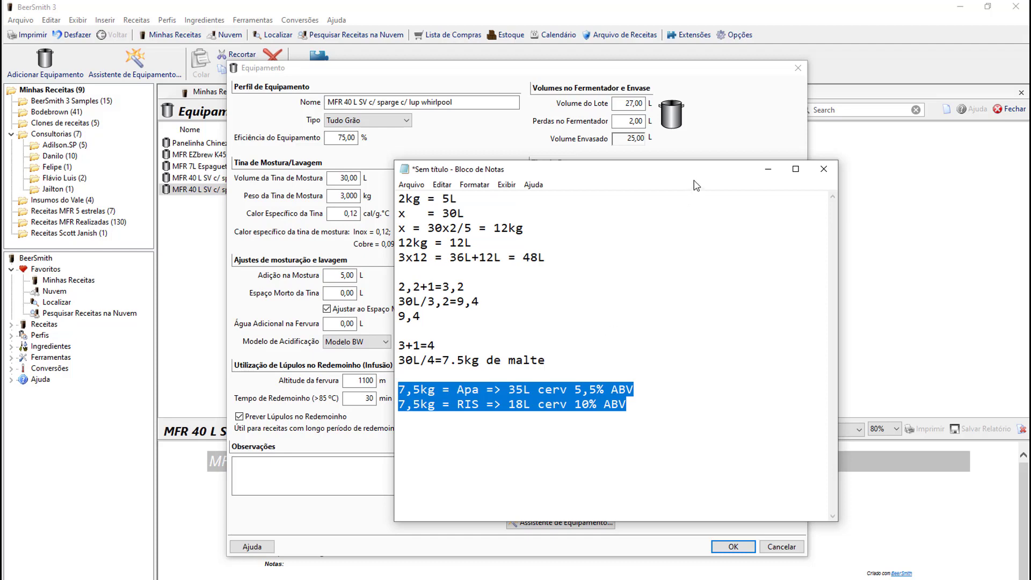
Return to the BeerSmith equipment profile and review the mash tun volume, tun weight and mash addition fields
drag(693, 171, 0, 171)
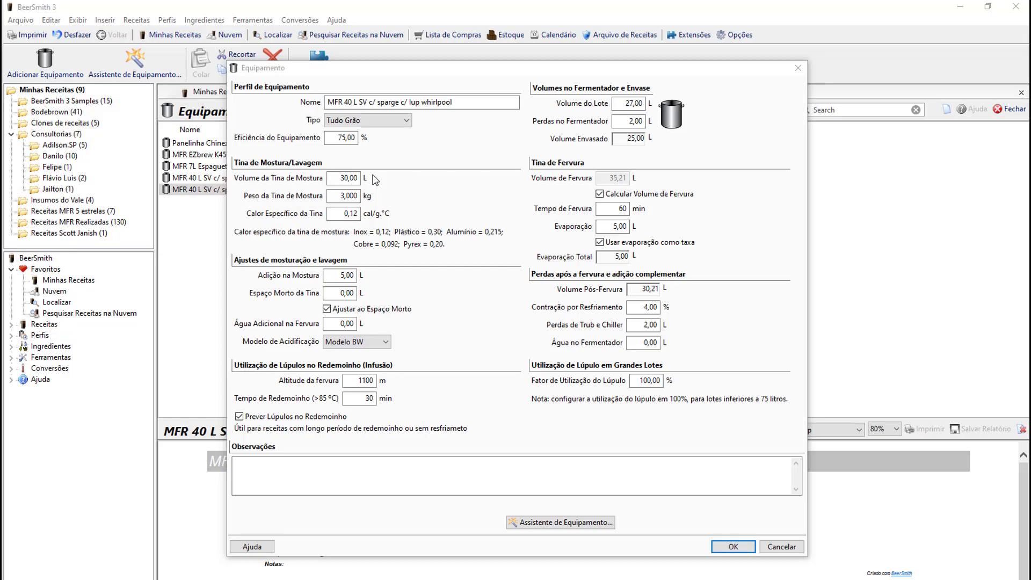
click(349, 178)
key(Tab)
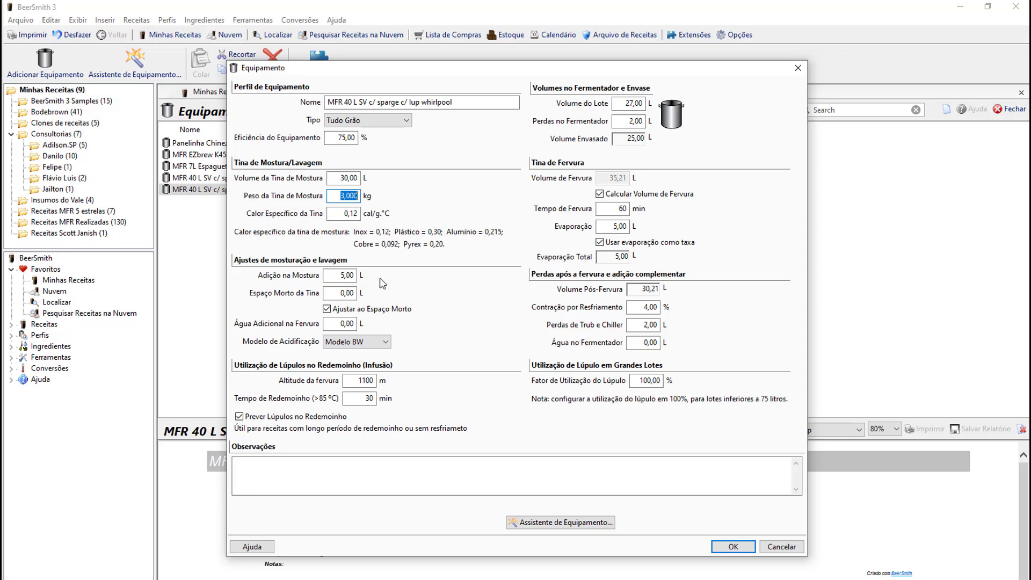
click(331, 275)
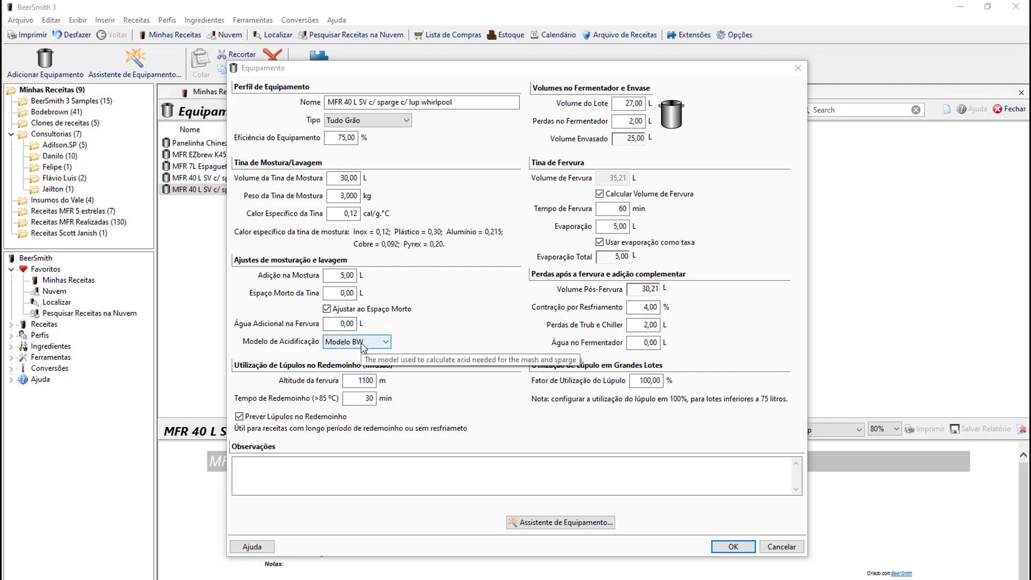
Choose Modelo BW as the acidification model of the equipment profile
click(363, 344)
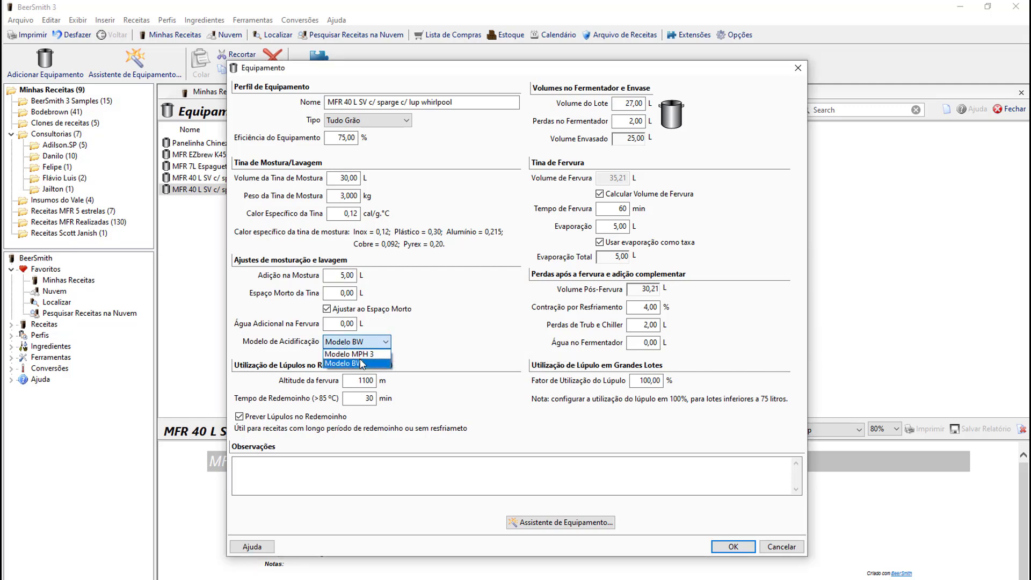
click(362, 364)
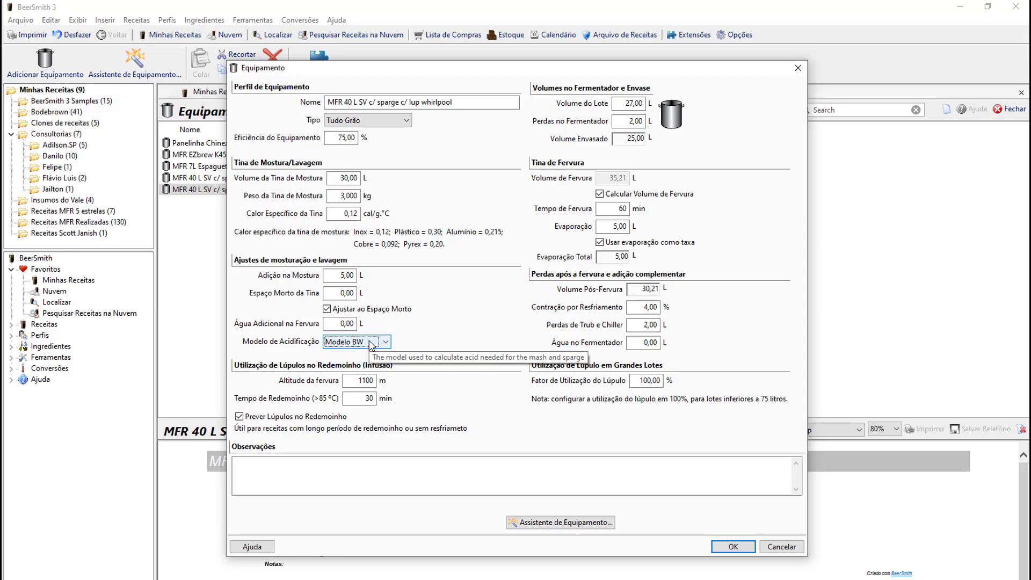
Review the boil altitude, the whirlpool time and the whirlpool hops wording in the profile name
click(375, 399)
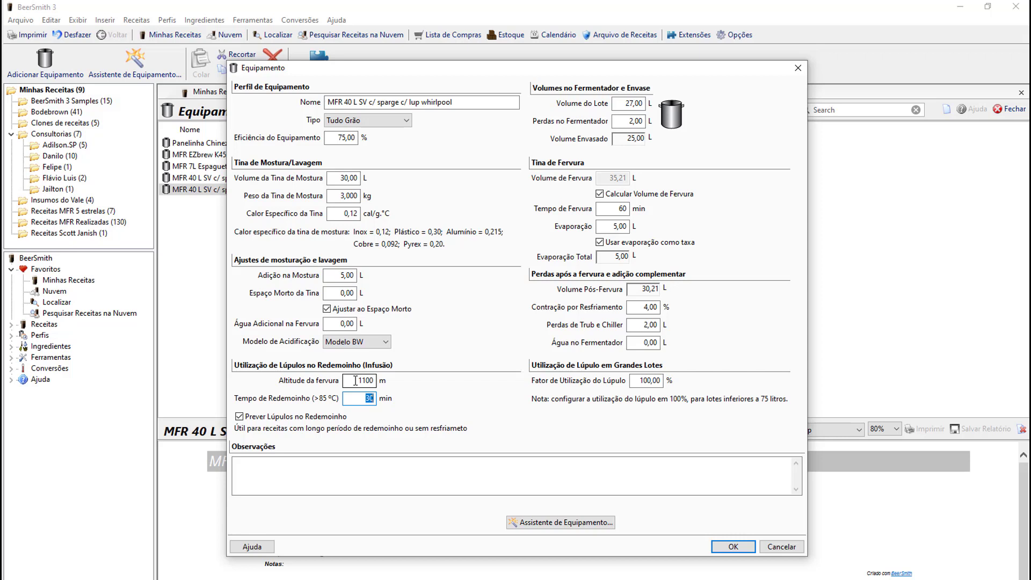
drag(356, 381, 388, 380)
click(211, 397)
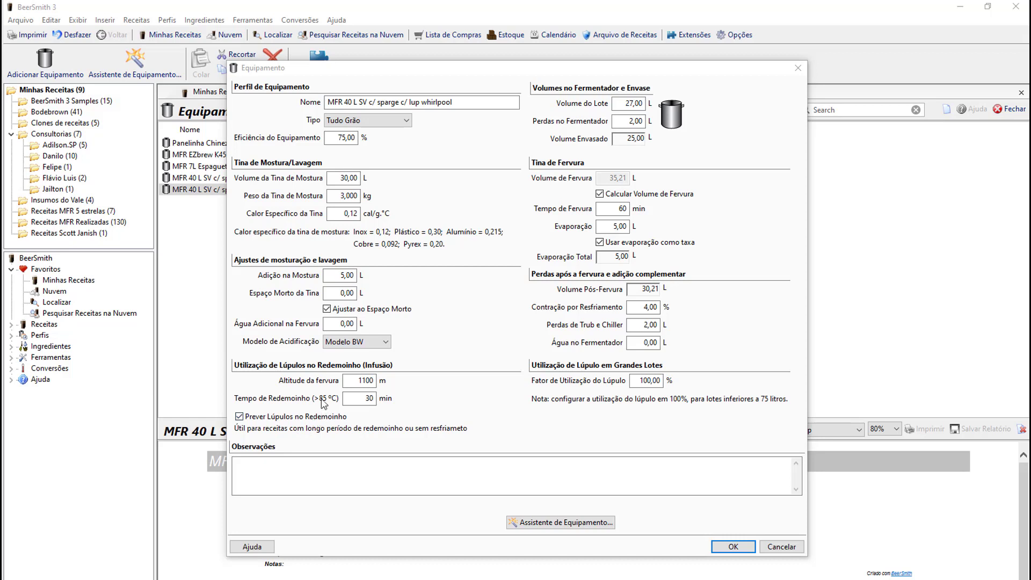
click(357, 398)
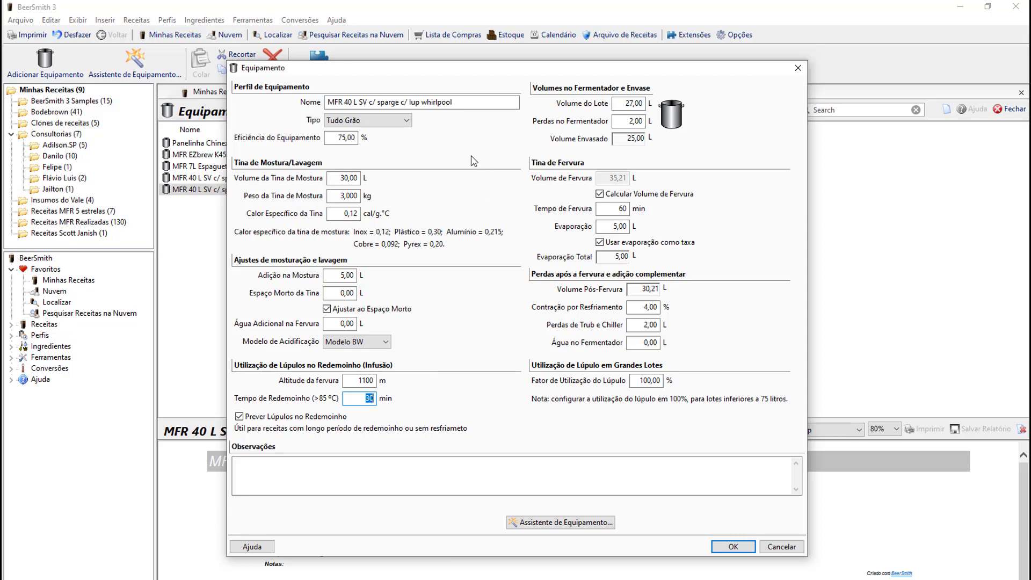
drag(402, 102, 453, 102)
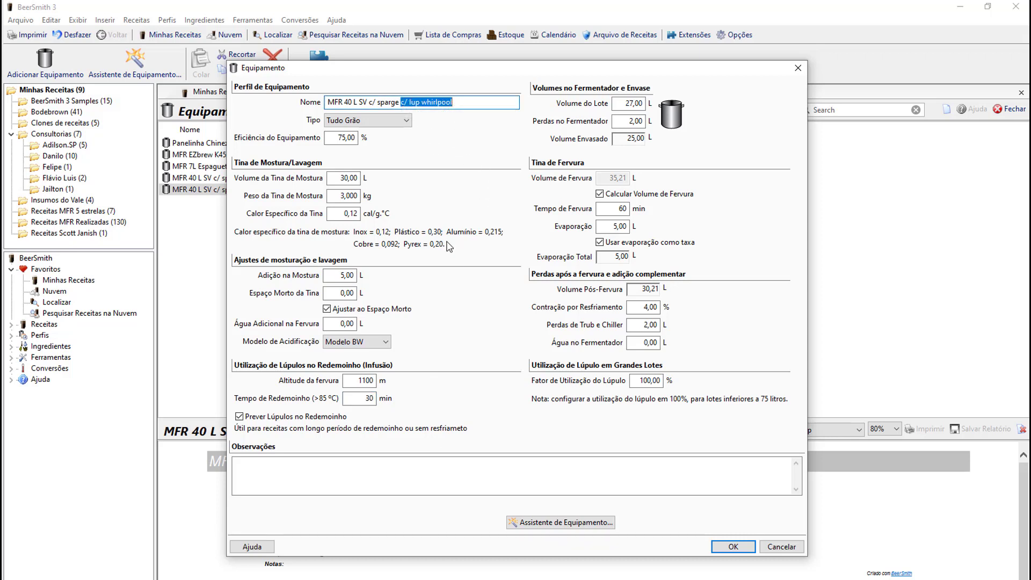
click(346, 400)
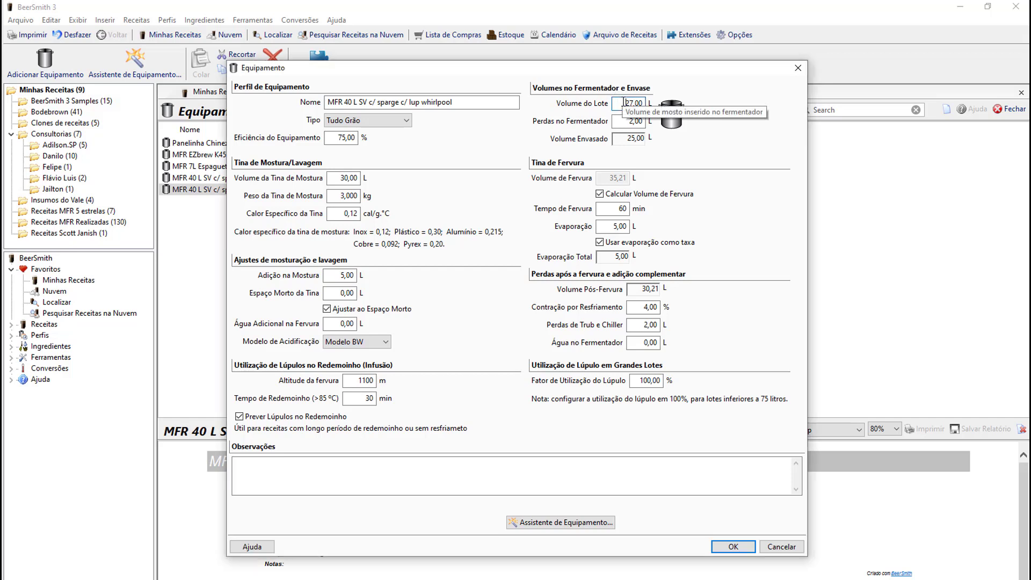
Try a batch volume of 25 L, and set it back to 27 L
drag(623, 102, 645, 101)
mouse_move(629, 147)
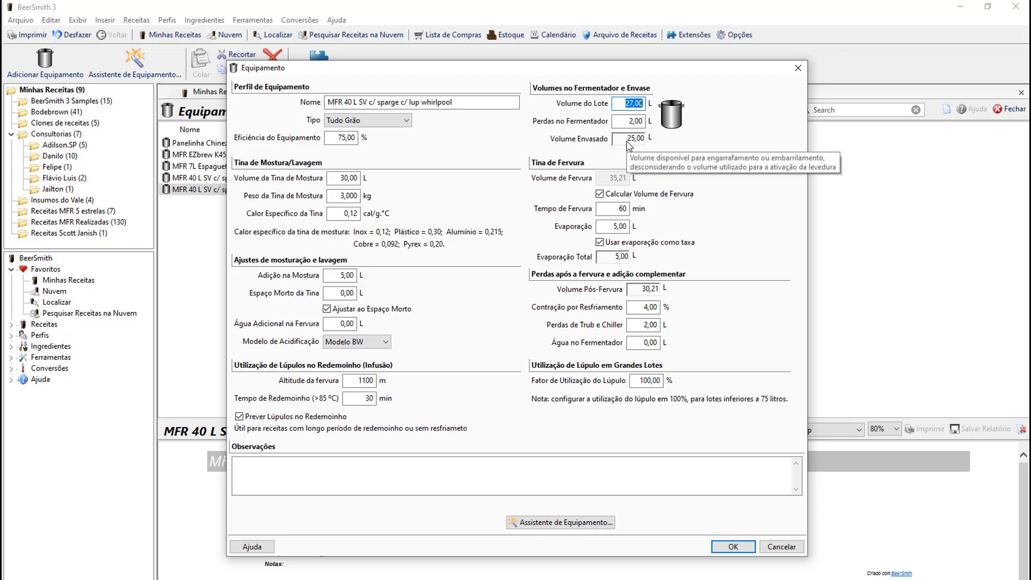
click(622, 102)
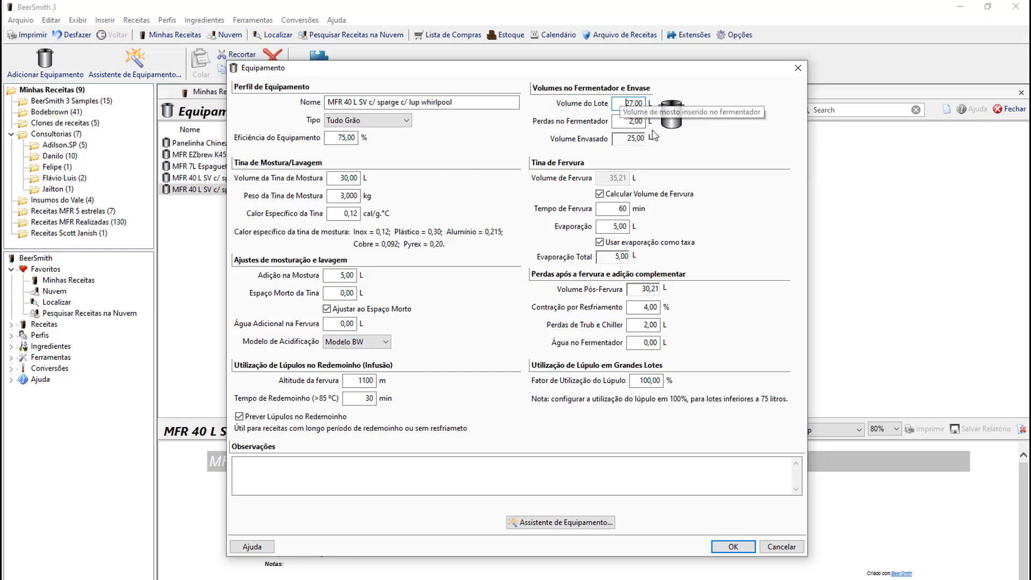
mouse_move(689, 194)
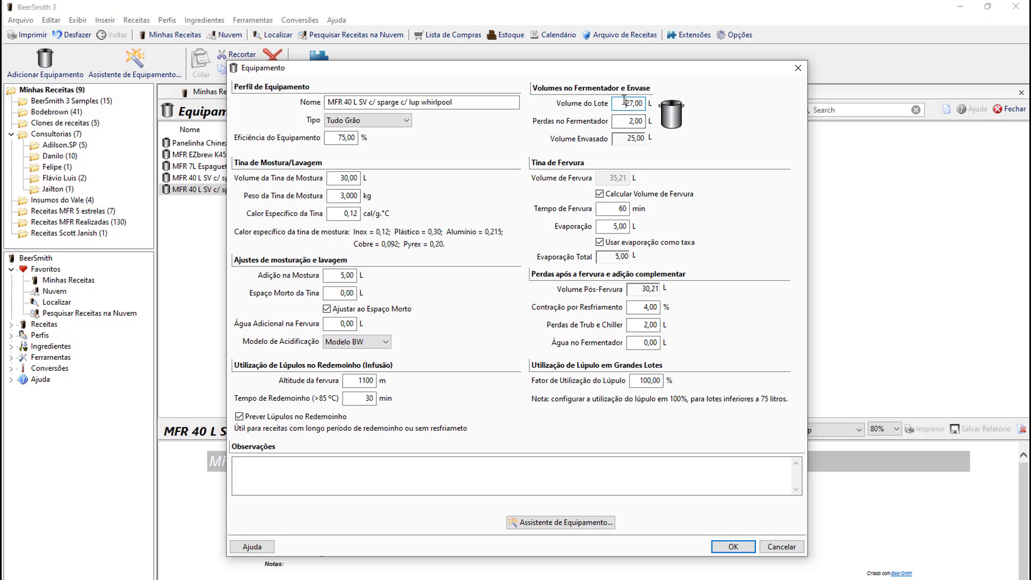
drag(623, 103, 644, 102)
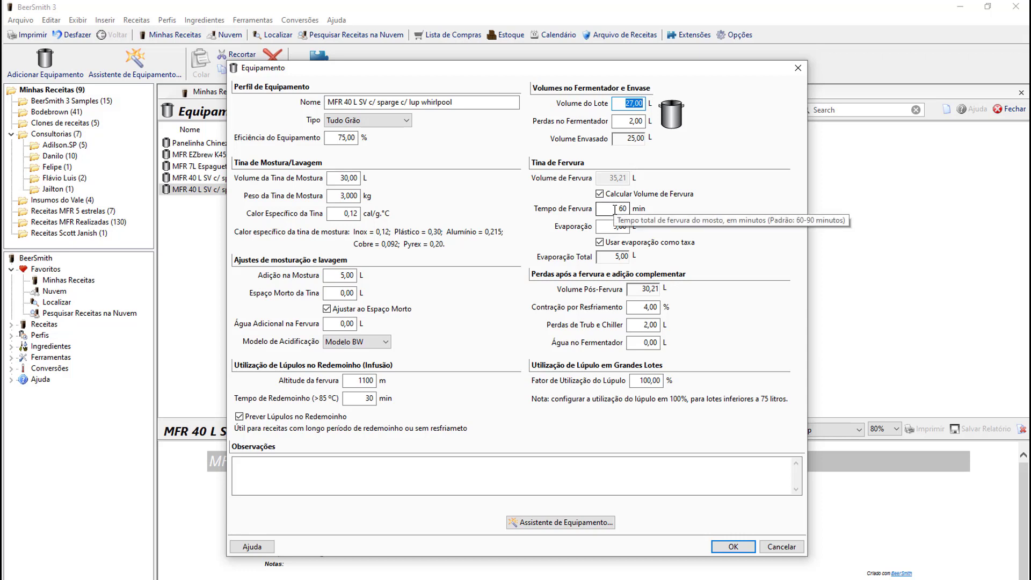
text(25)
double_click(630, 104)
text(27)
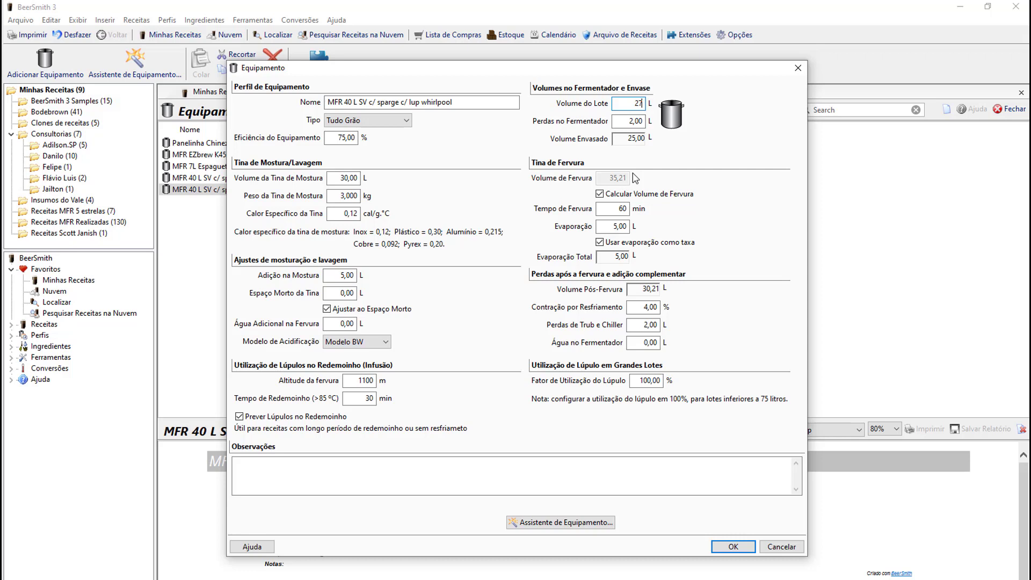
Review the boil time, evaporation, post-boil losses, fermenter water, hop utilization factor, equipment efficiency and whirlpool time
click(617, 209)
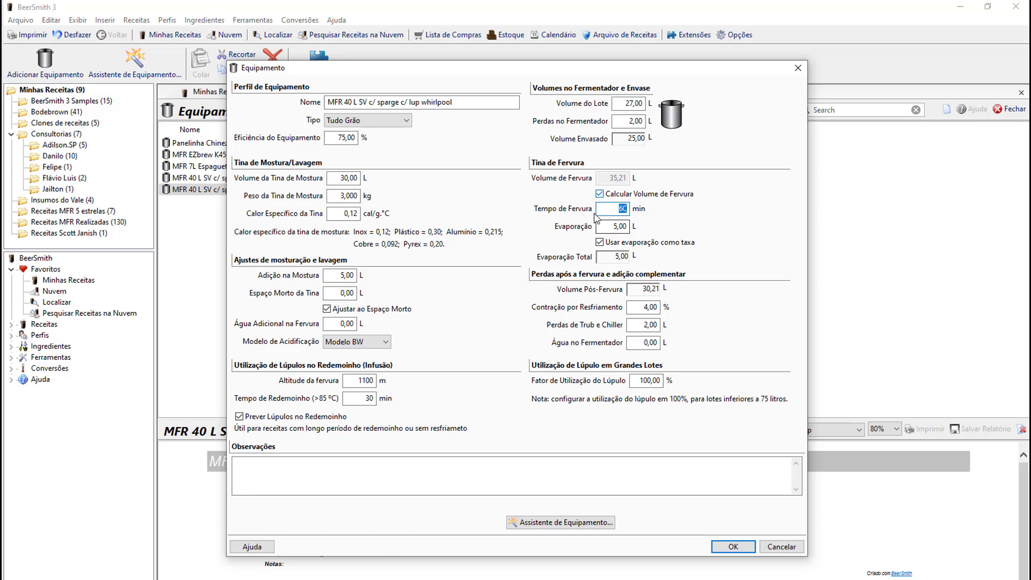
click(614, 226)
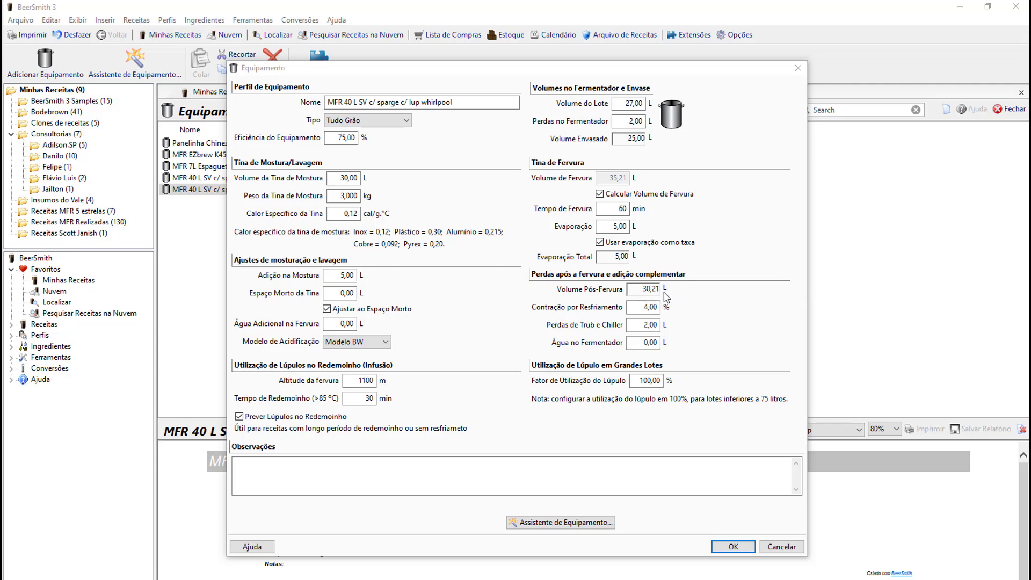
click(645, 306)
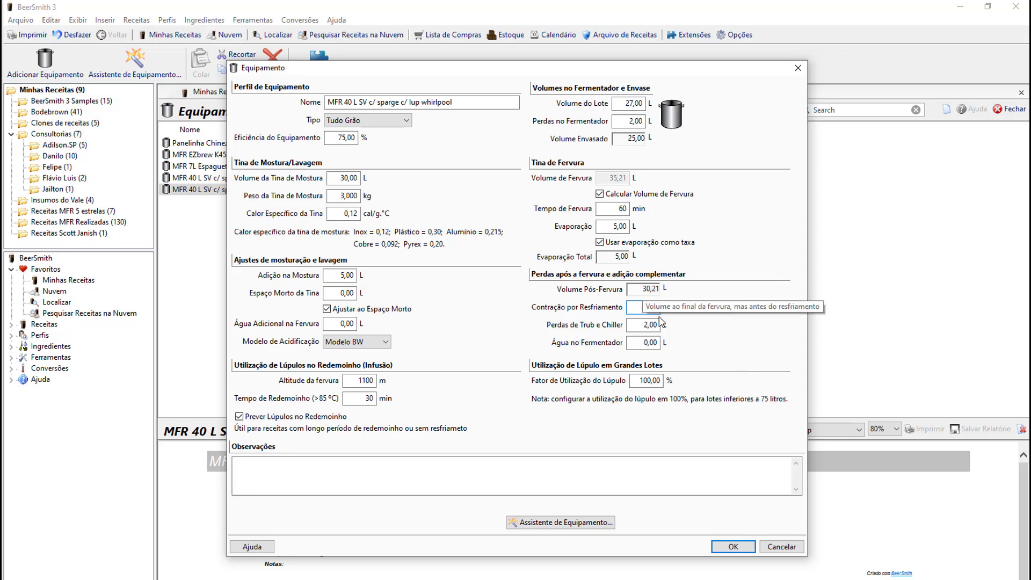
key(Tab)
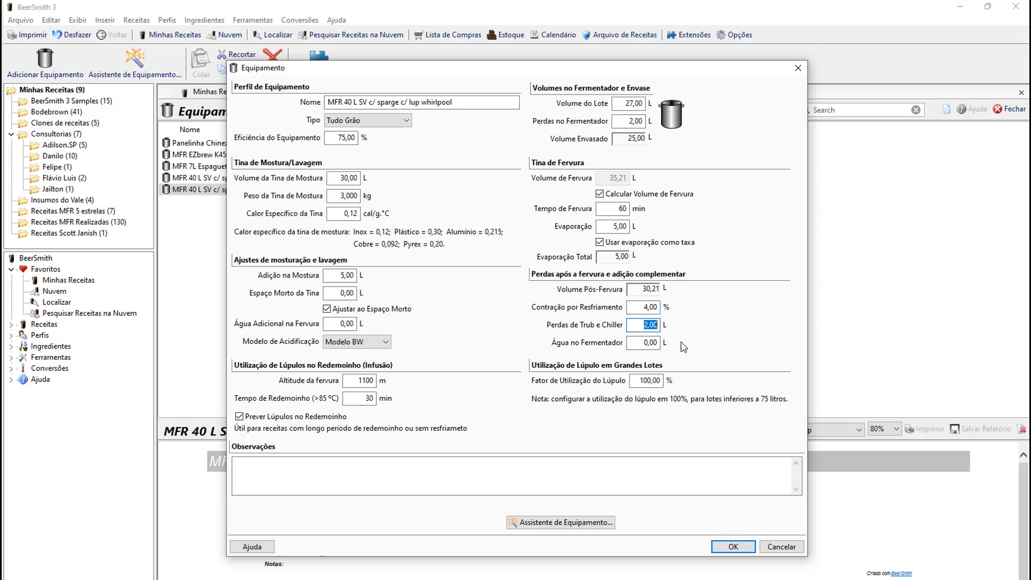
click(644, 342)
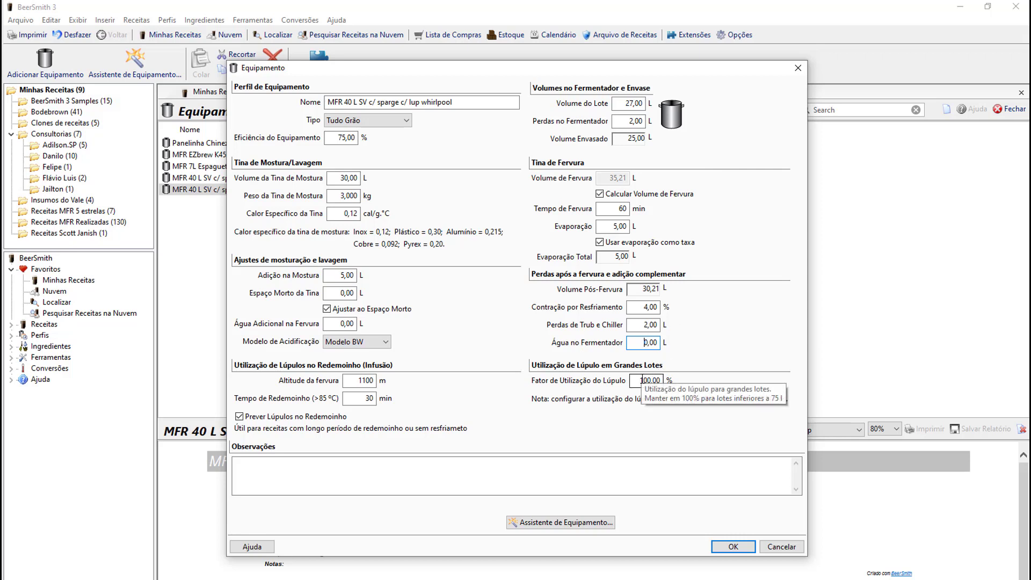
click(638, 380)
drag(635, 383, 667, 383)
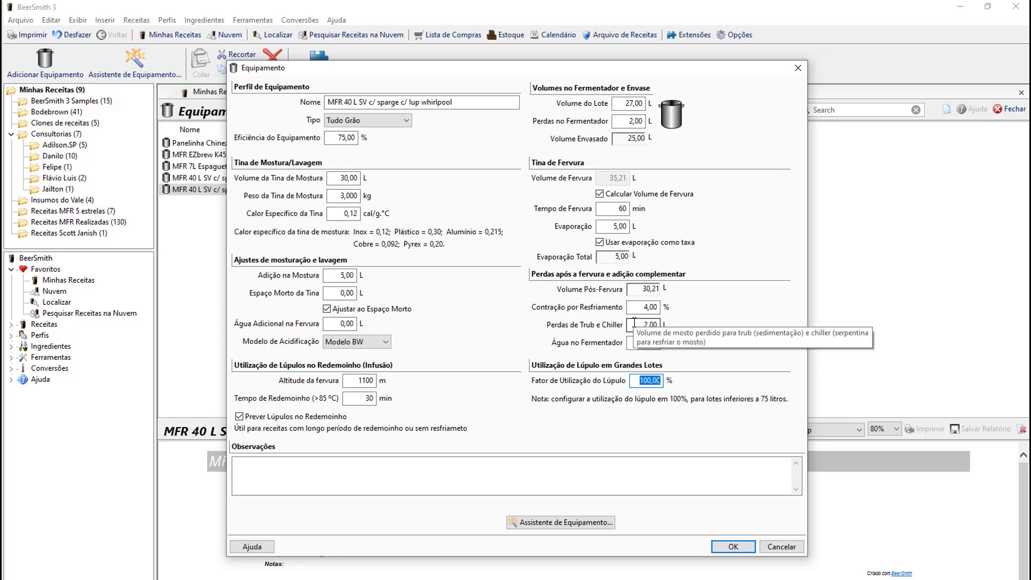
click(335, 137)
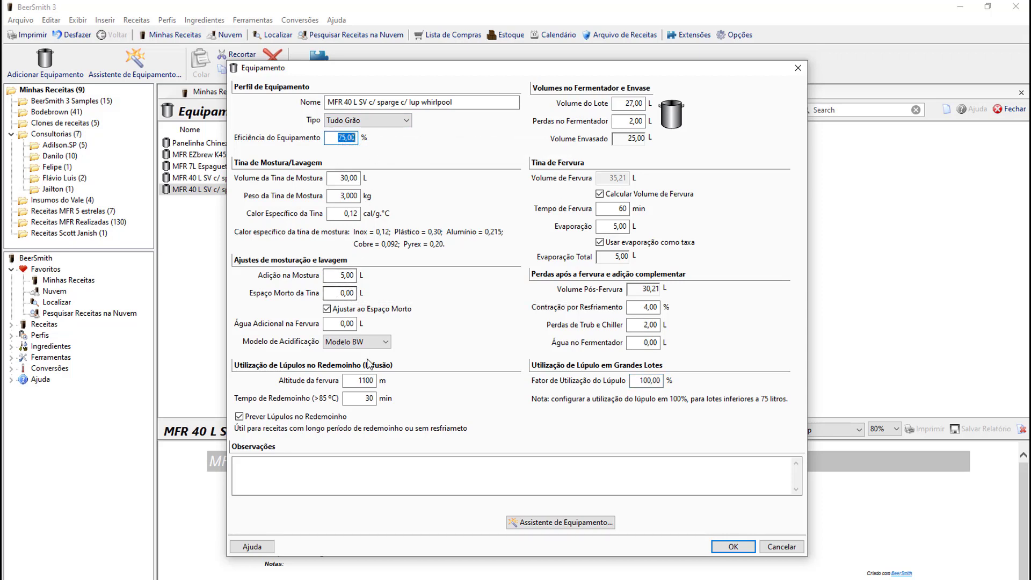
click(370, 395)
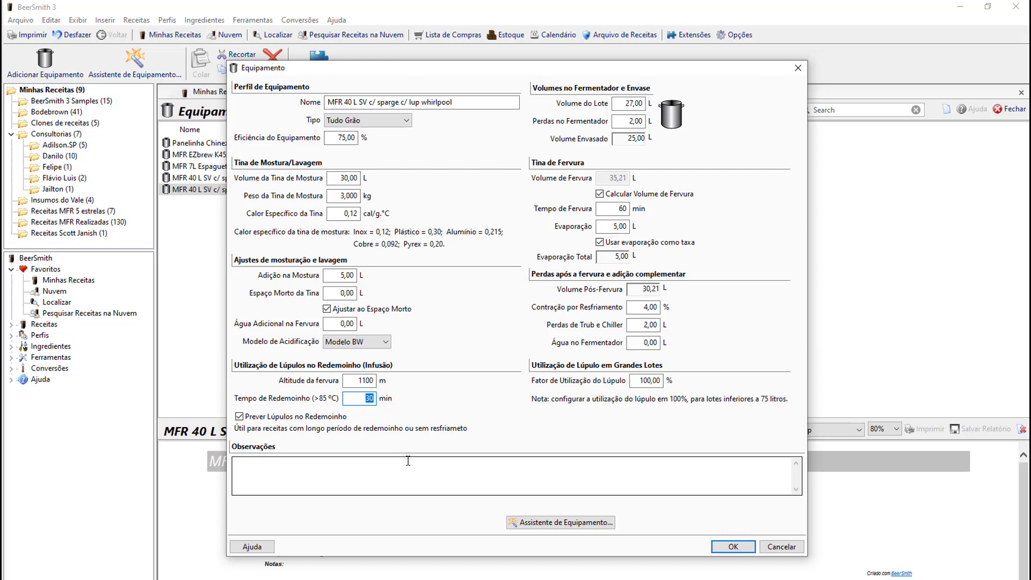